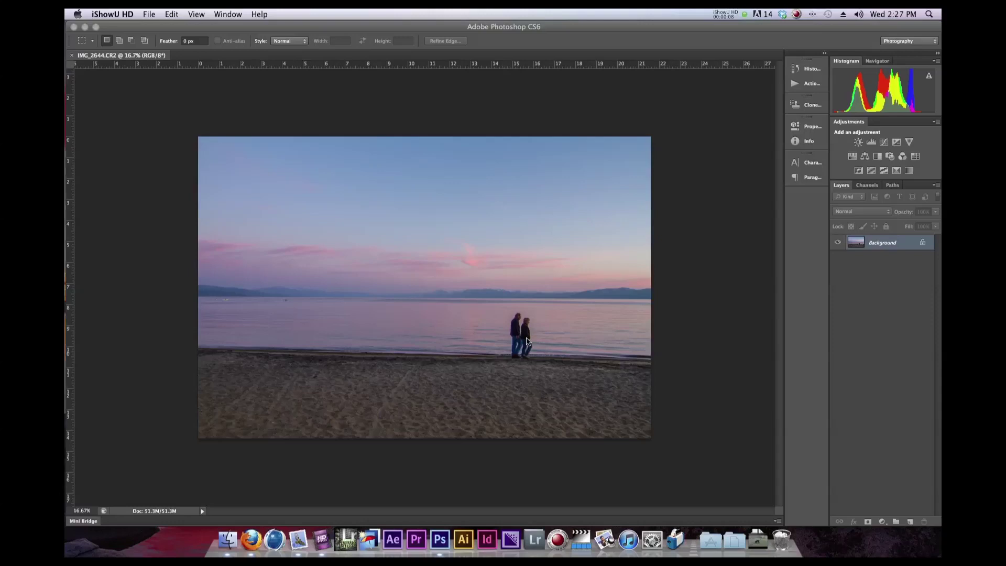
- Bring the Photoshop window with the beach sunset photo IMG_2644.CR2 to the front
click(681, 299)
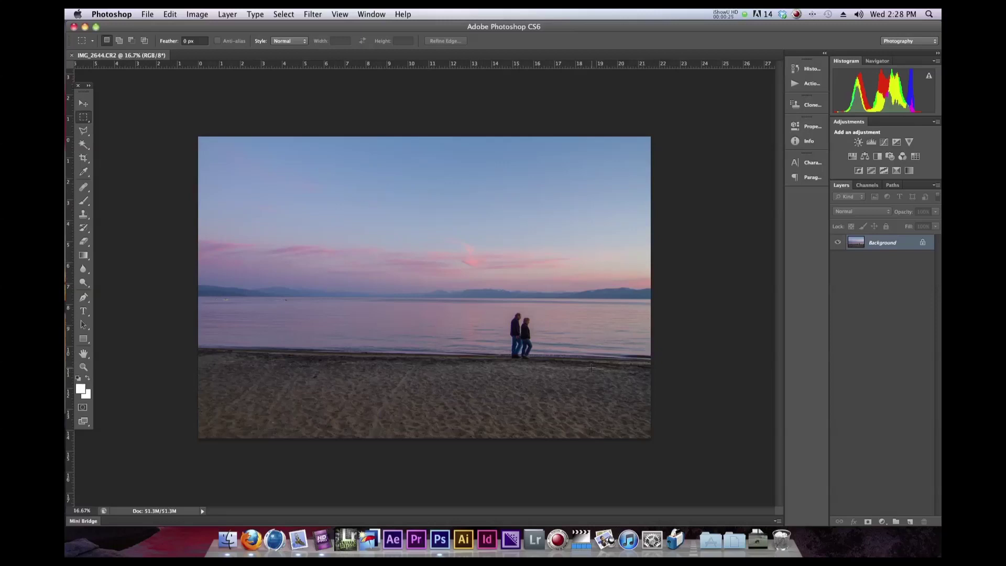
- Zoom in to 66.7% on the walking couple and add an empty Layer 1 above the Background
key(z)
click(565, 358)
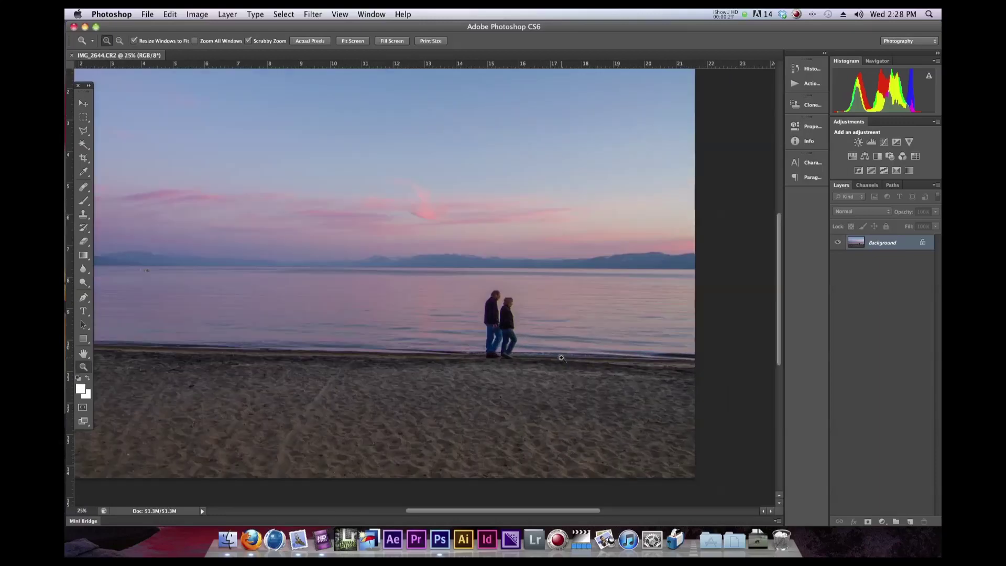
click(535, 338)
click(490, 337)
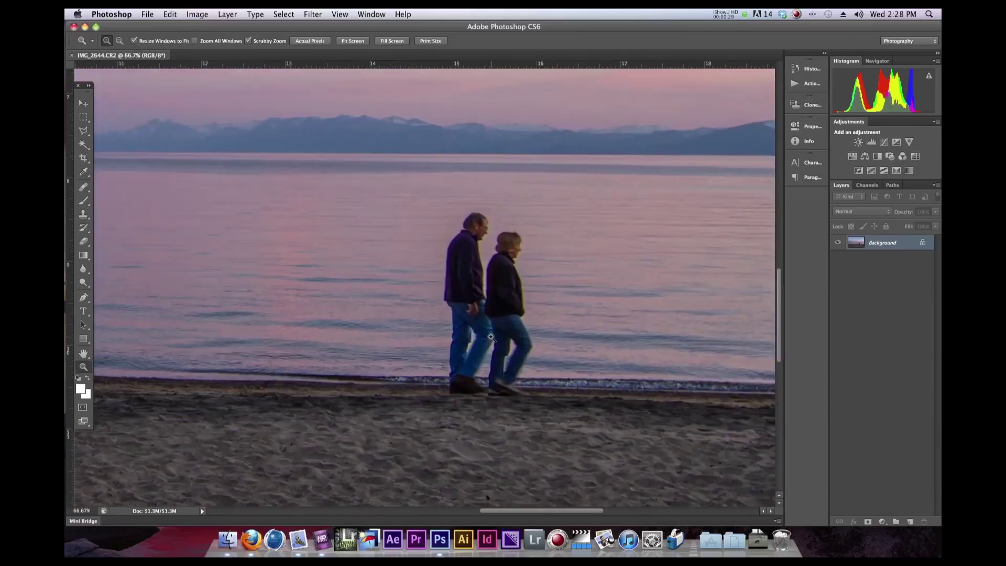
click(490, 337)
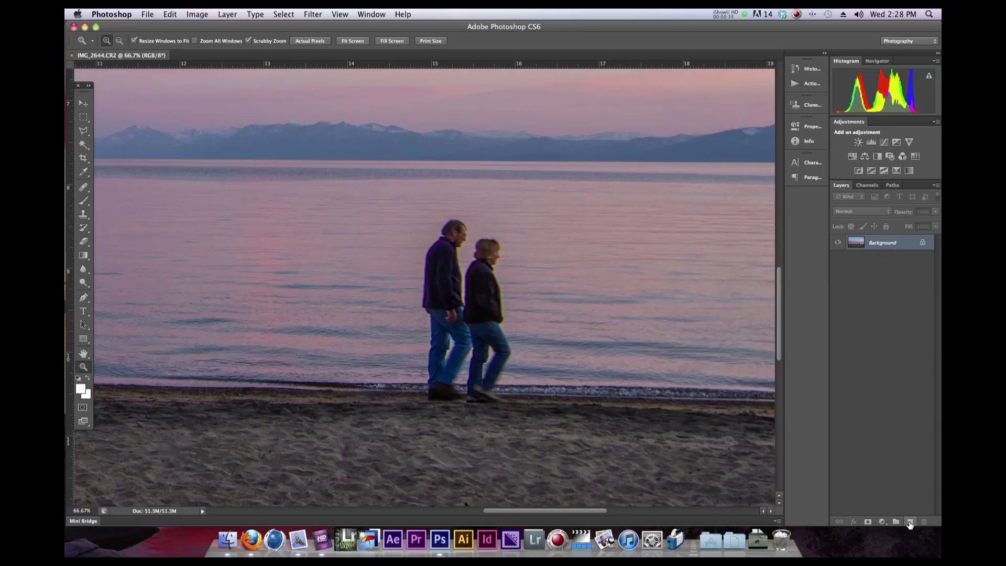
click(910, 522)
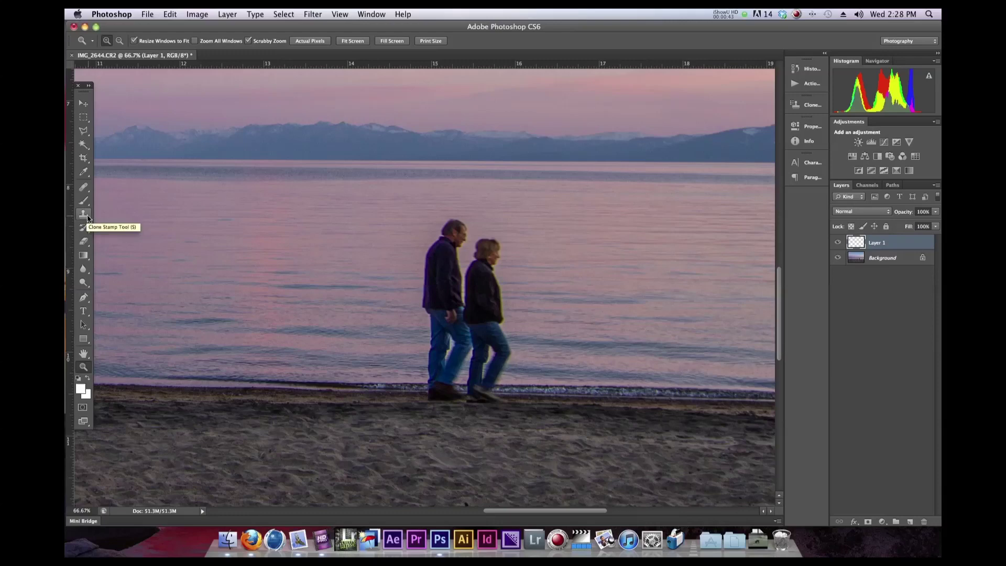
- Select the Clone Stamp with a 98 px brush, keeping sampling at Current & Below
key(s)
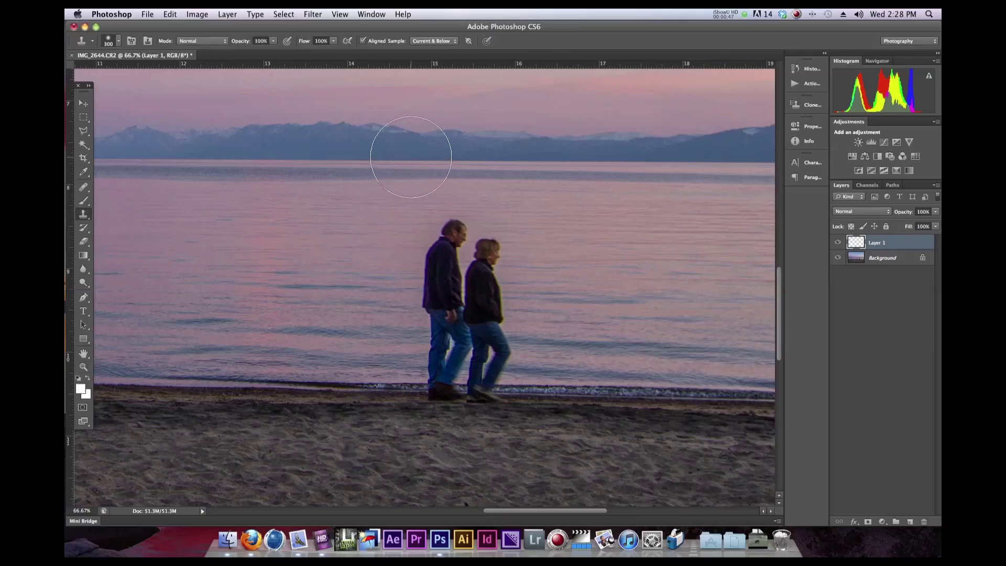
click(119, 41)
drag(149, 72, 140, 77)
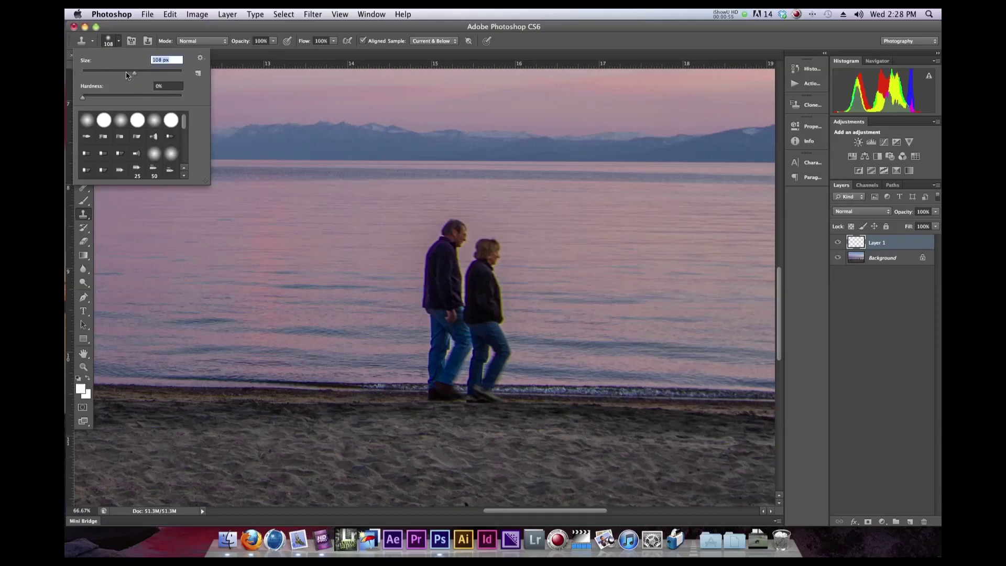
drag(134, 73, 130, 74)
click(368, 59)
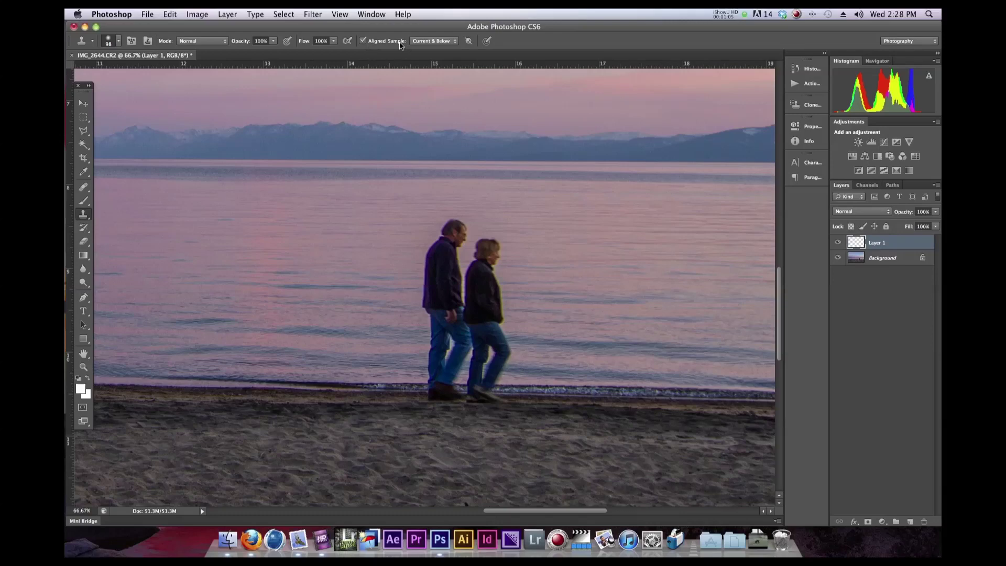
click(437, 46)
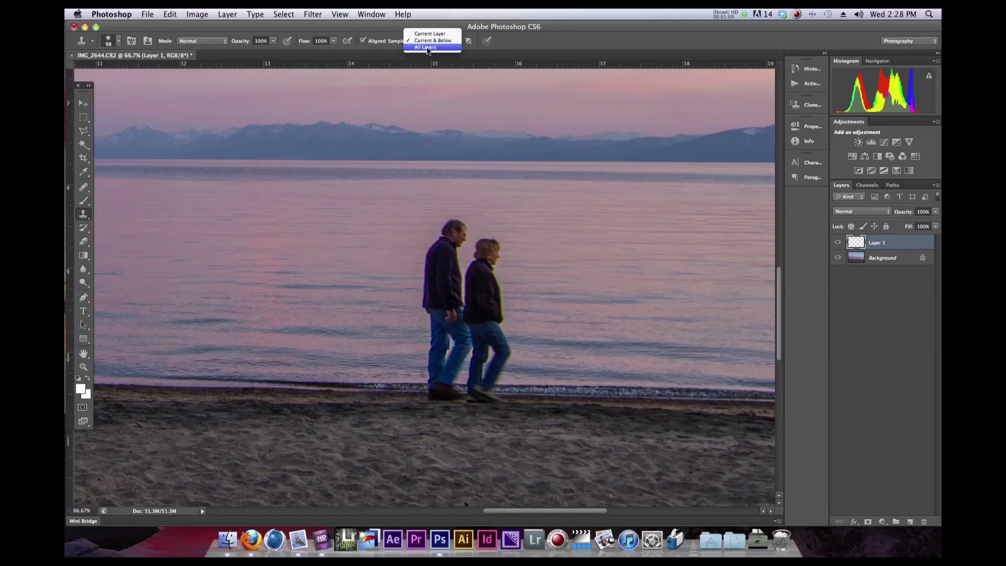
key(Escape)
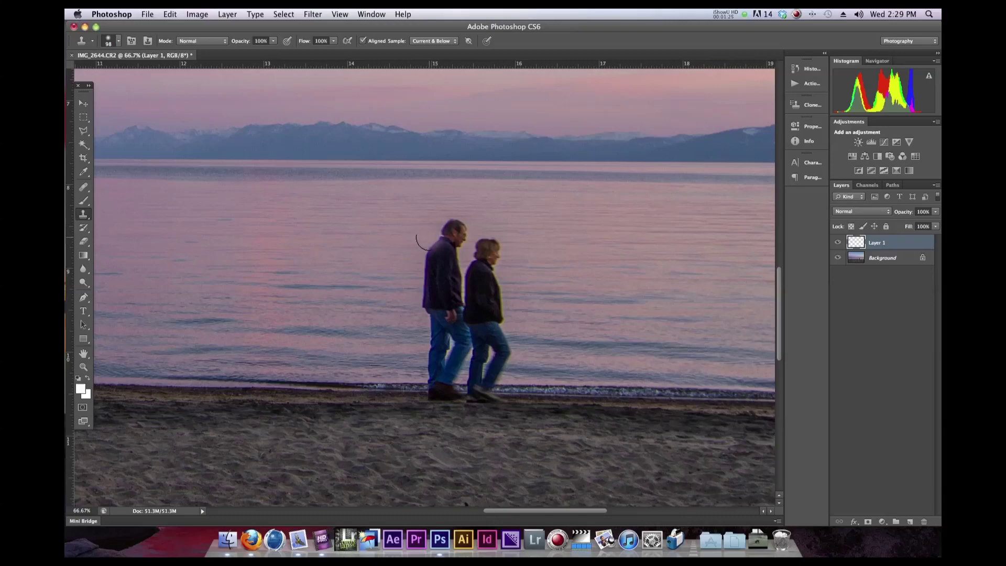
- Clone lake water over the left man's head on Layer 1
drag(430, 235, 449, 234)
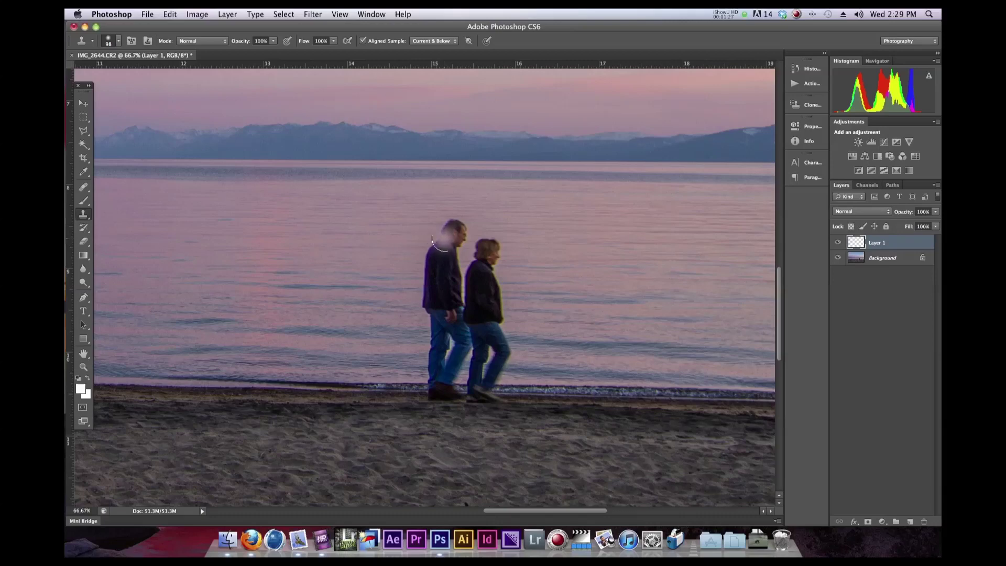
mouse_move(443, 239)
mouse_down()
mouse_move(451, 237)
mouse_move(435, 242)
mouse_move(454, 229)
mouse_up()
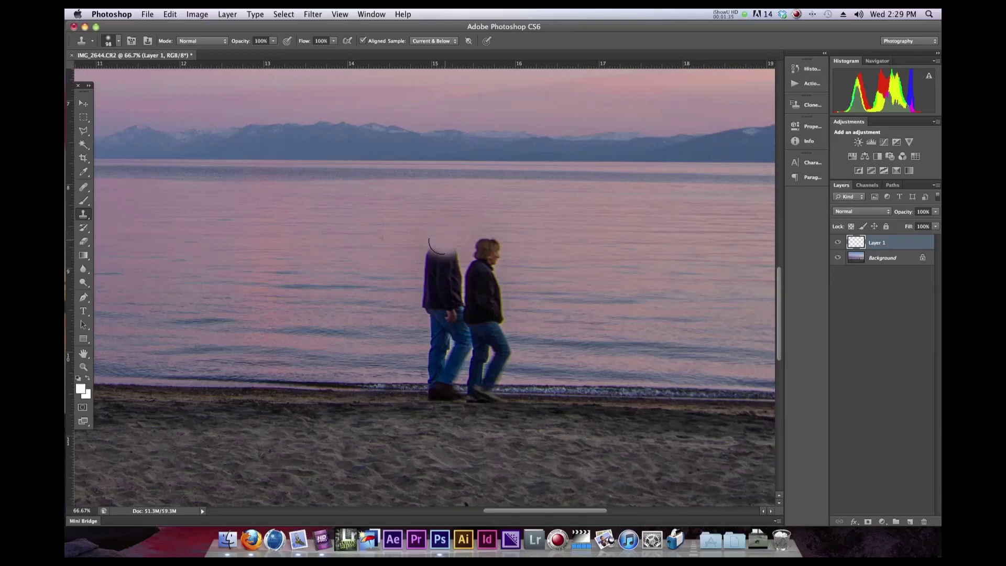
scroll(443, 242, up, 2)
drag(432, 300, 433, 314)
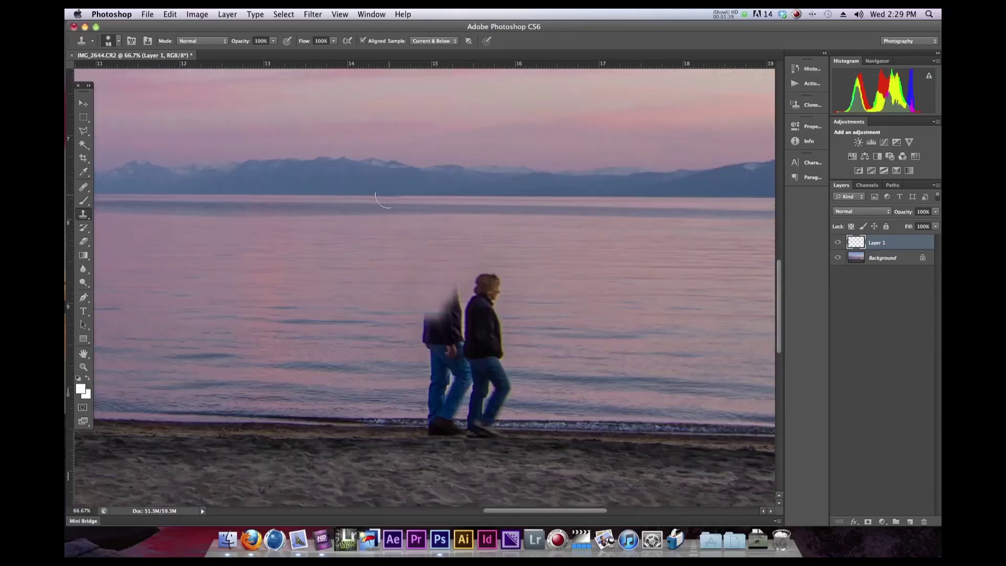
- Raise the brush hardness to 26% and zoom to 100% on the couple
click(116, 43)
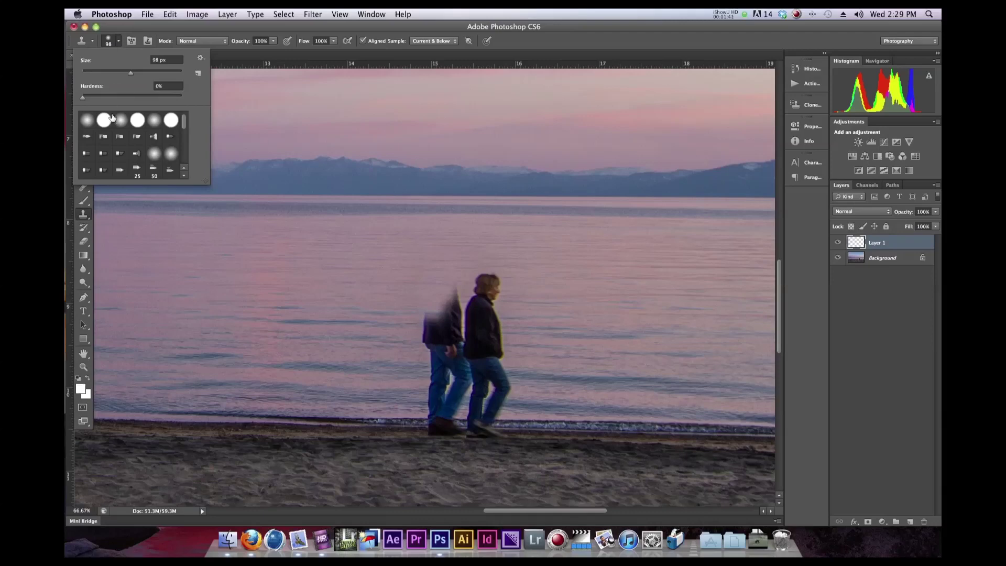
drag(86, 98, 110, 99)
key(Return)
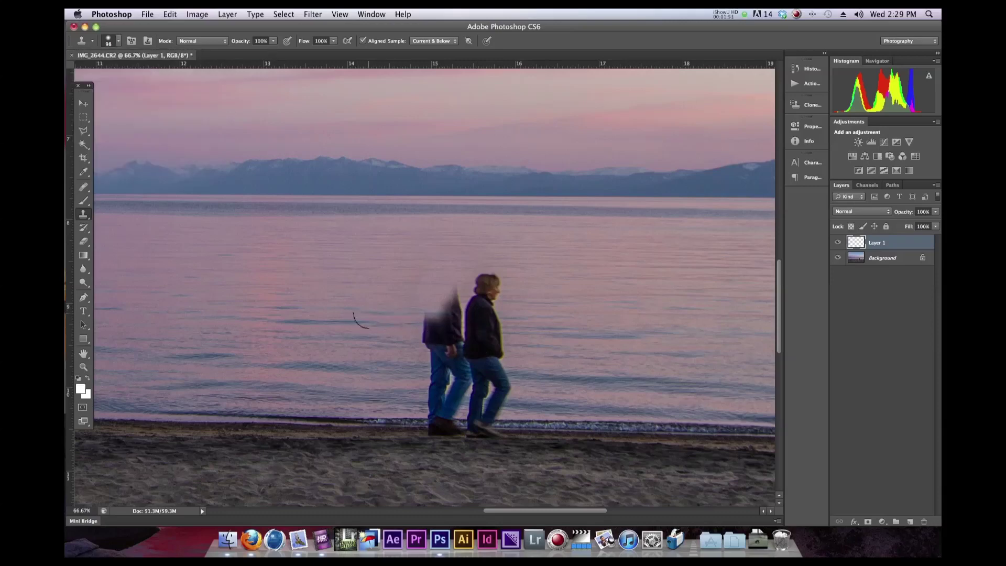
key(z)
click(400, 320)
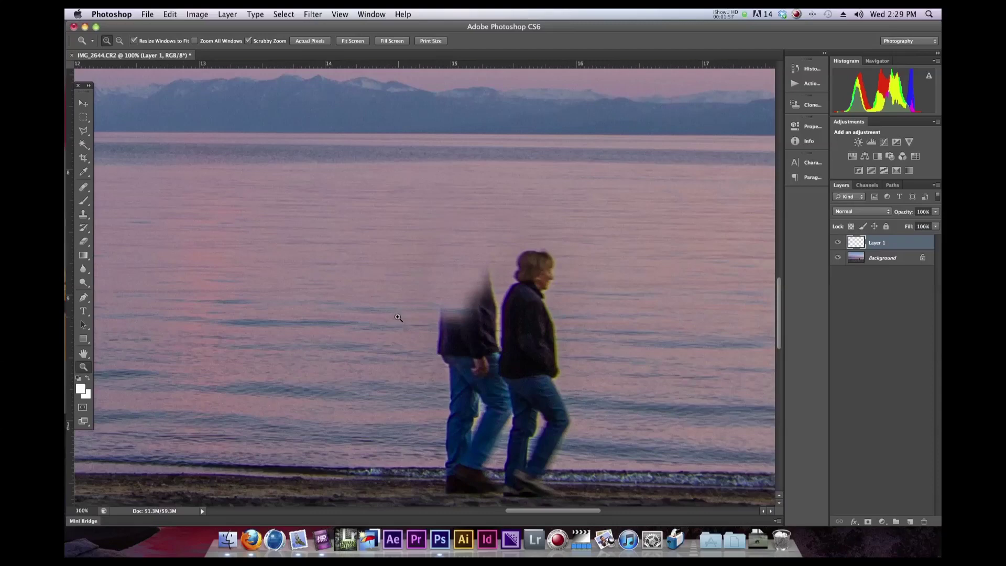
key(s)
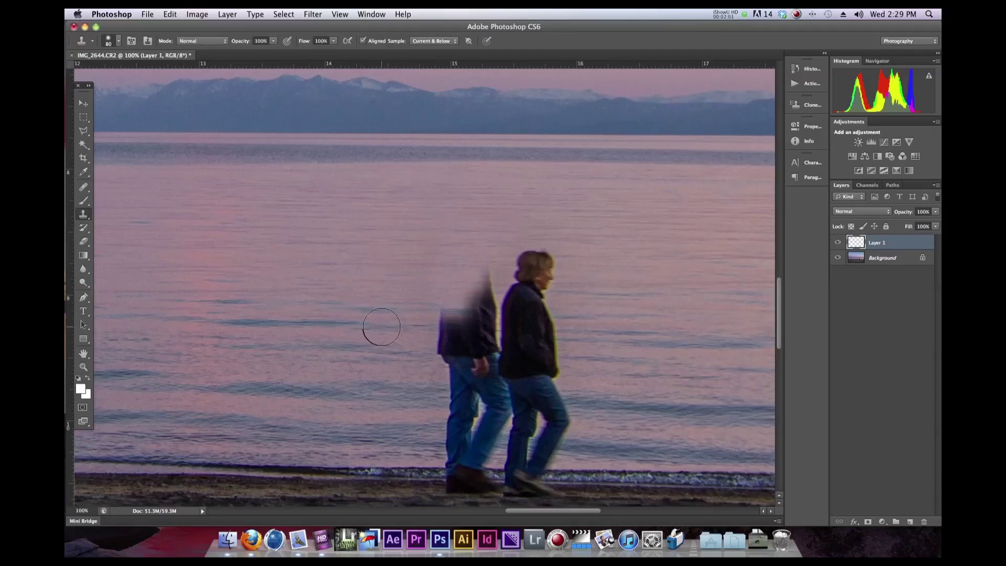
- Clone water over the man's upper back and the woman's face and shoulder
mouse_move(385, 326)
mouse_down()
mouse_move(474, 325)
mouse_move(464, 325)
mouse_move(476, 323)
mouse_move(486, 279)
mouse_move(446, 277)
mouse_move(466, 303)
mouse_up()
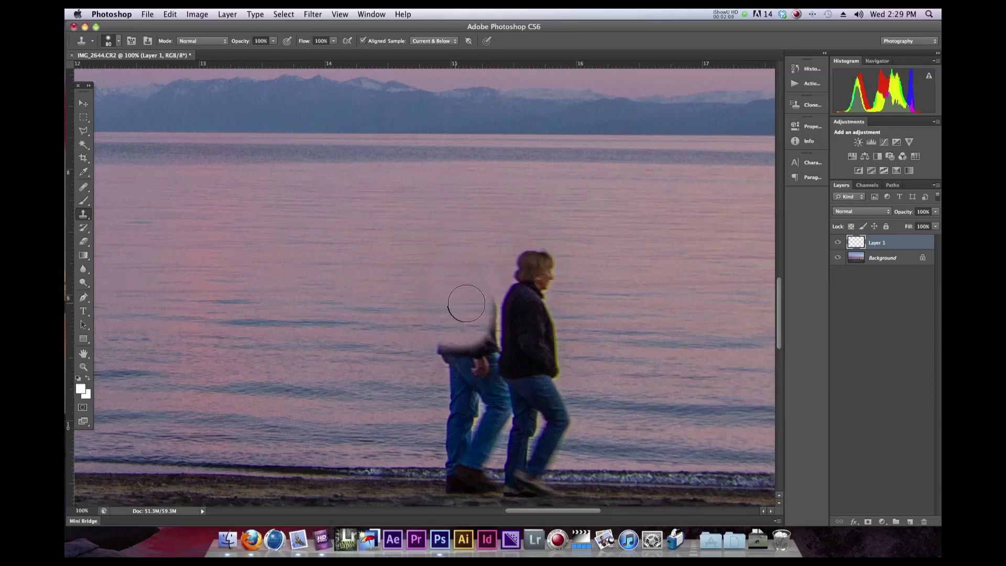
alt+click(614, 295)
alt+click(618, 294)
mouse_move(548, 286)
mouse_down()
mouse_move(534, 283)
mouse_move(540, 293)
mouse_move(521, 281)
mouse_move(551, 285)
mouse_move(540, 269)
mouse_move(511, 273)
mouse_move(561, 265)
mouse_move(512, 258)
mouse_move(530, 276)
mouse_up()
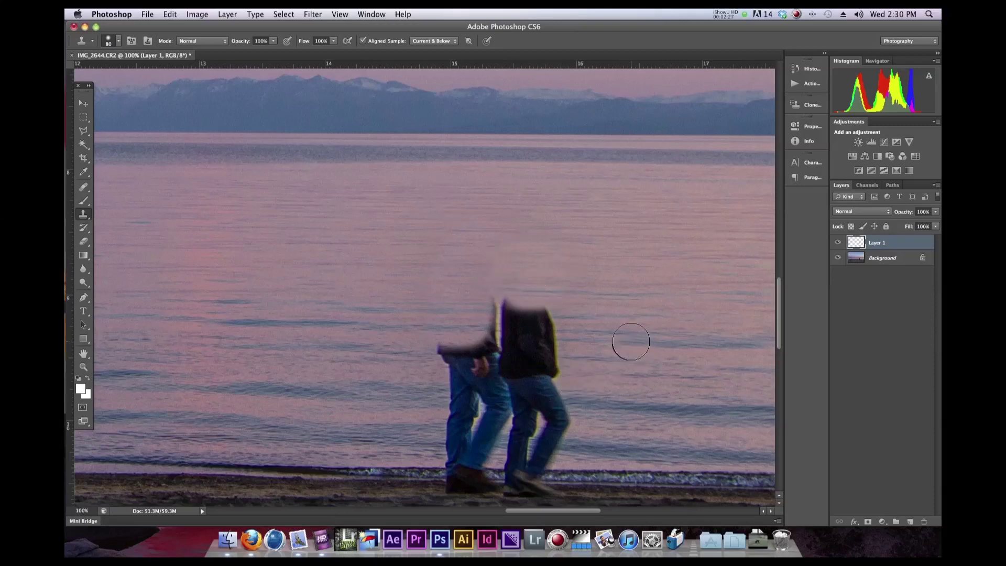
alt+click(631, 340)
mouse_move(571, 329)
mouse_down()
mouse_move(544, 336)
mouse_move(565, 337)
mouse_move(533, 320)
mouse_move(537, 328)
mouse_move(547, 315)
mouse_move(486, 305)
mouse_move(526, 311)
mouse_move(570, 347)
mouse_move(538, 353)
mouse_move(558, 375)
mouse_up()
- Clone water over both figures' thighs, leaving only lower legs and feet
alt+click(615, 408)
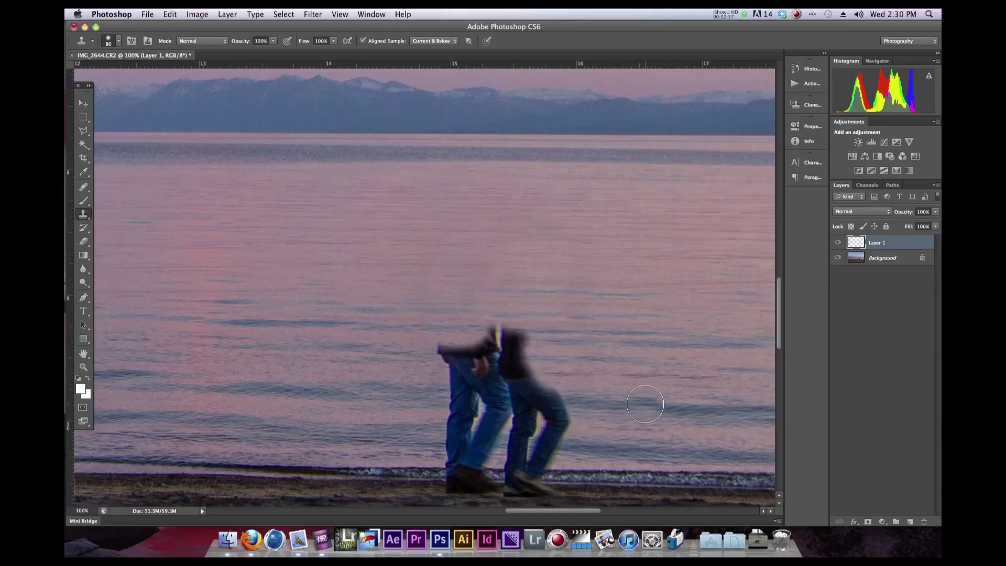
mouse_move(517, 398)
mouse_down()
mouse_move(557, 411)
mouse_move(457, 389)
mouse_move(450, 404)
mouse_move(474, 391)
mouse_move(420, 359)
mouse_move(588, 359)
mouse_move(511, 366)
mouse_move(519, 336)
mouse_move(500, 335)
mouse_move(492, 367)
mouse_move(512, 372)
mouse_up()
alt+click(397, 395)
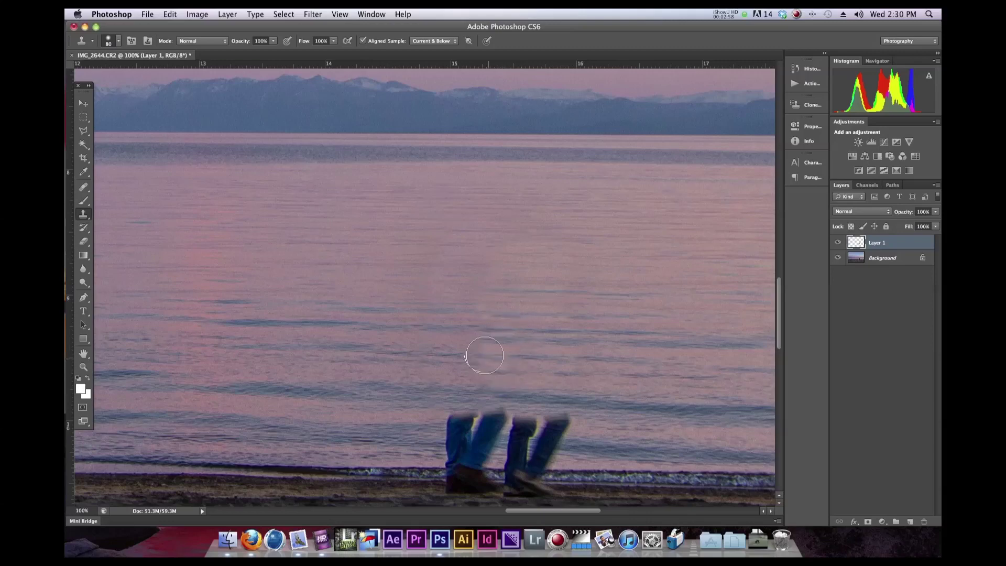
scroll(592, 407, down, 1)
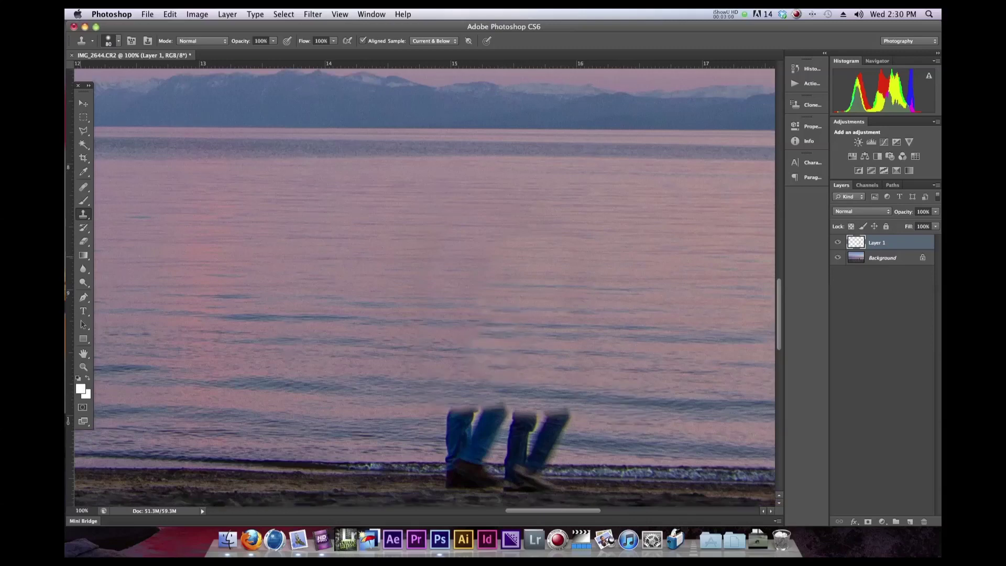
- Zoom out to 16.67% to view the full beach photo and the remaining legs
key(z)
alt+click(433, 311)
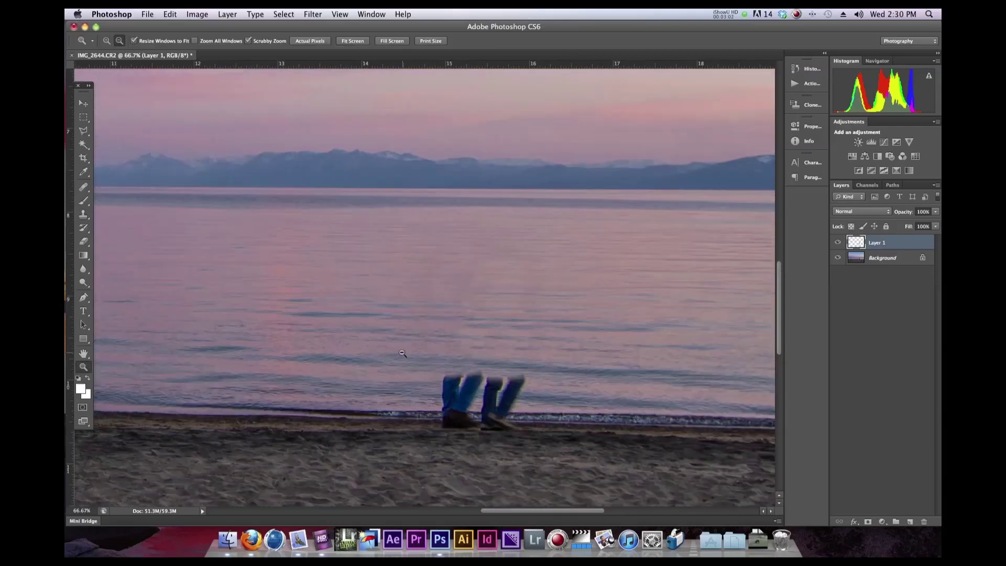
alt+click(422, 325)
alt+click(411, 340)
alt+click(401, 352)
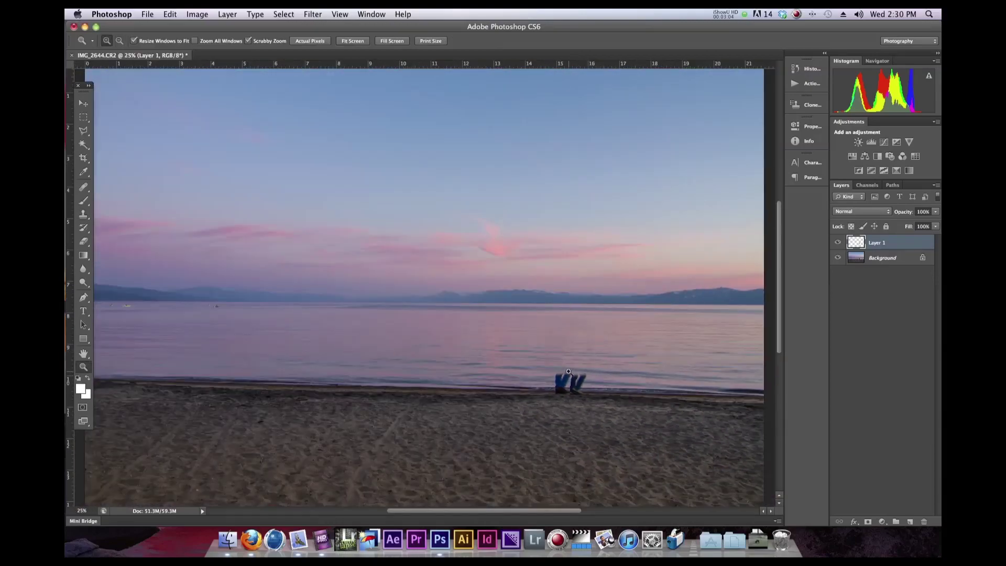
alt+click(362, 366)
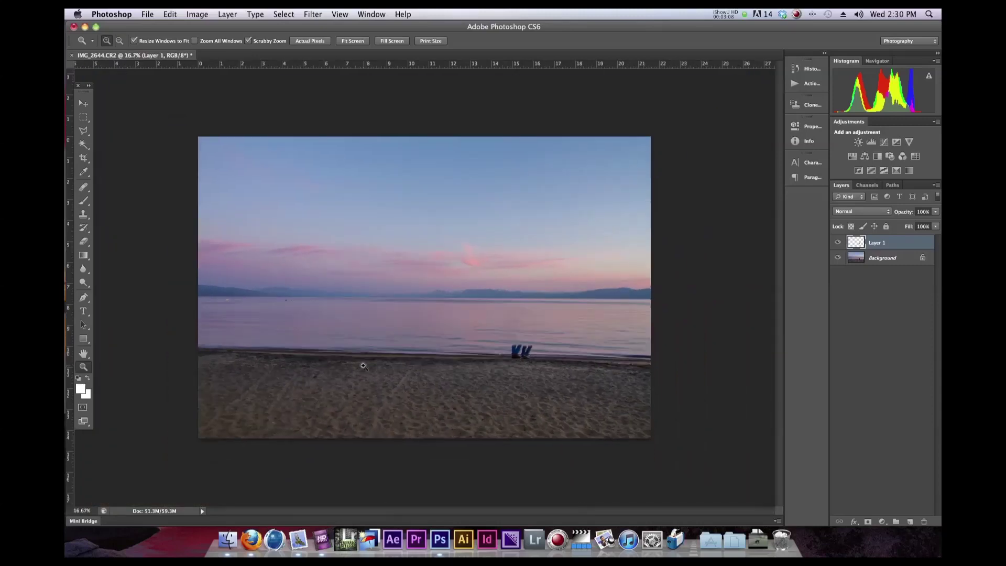